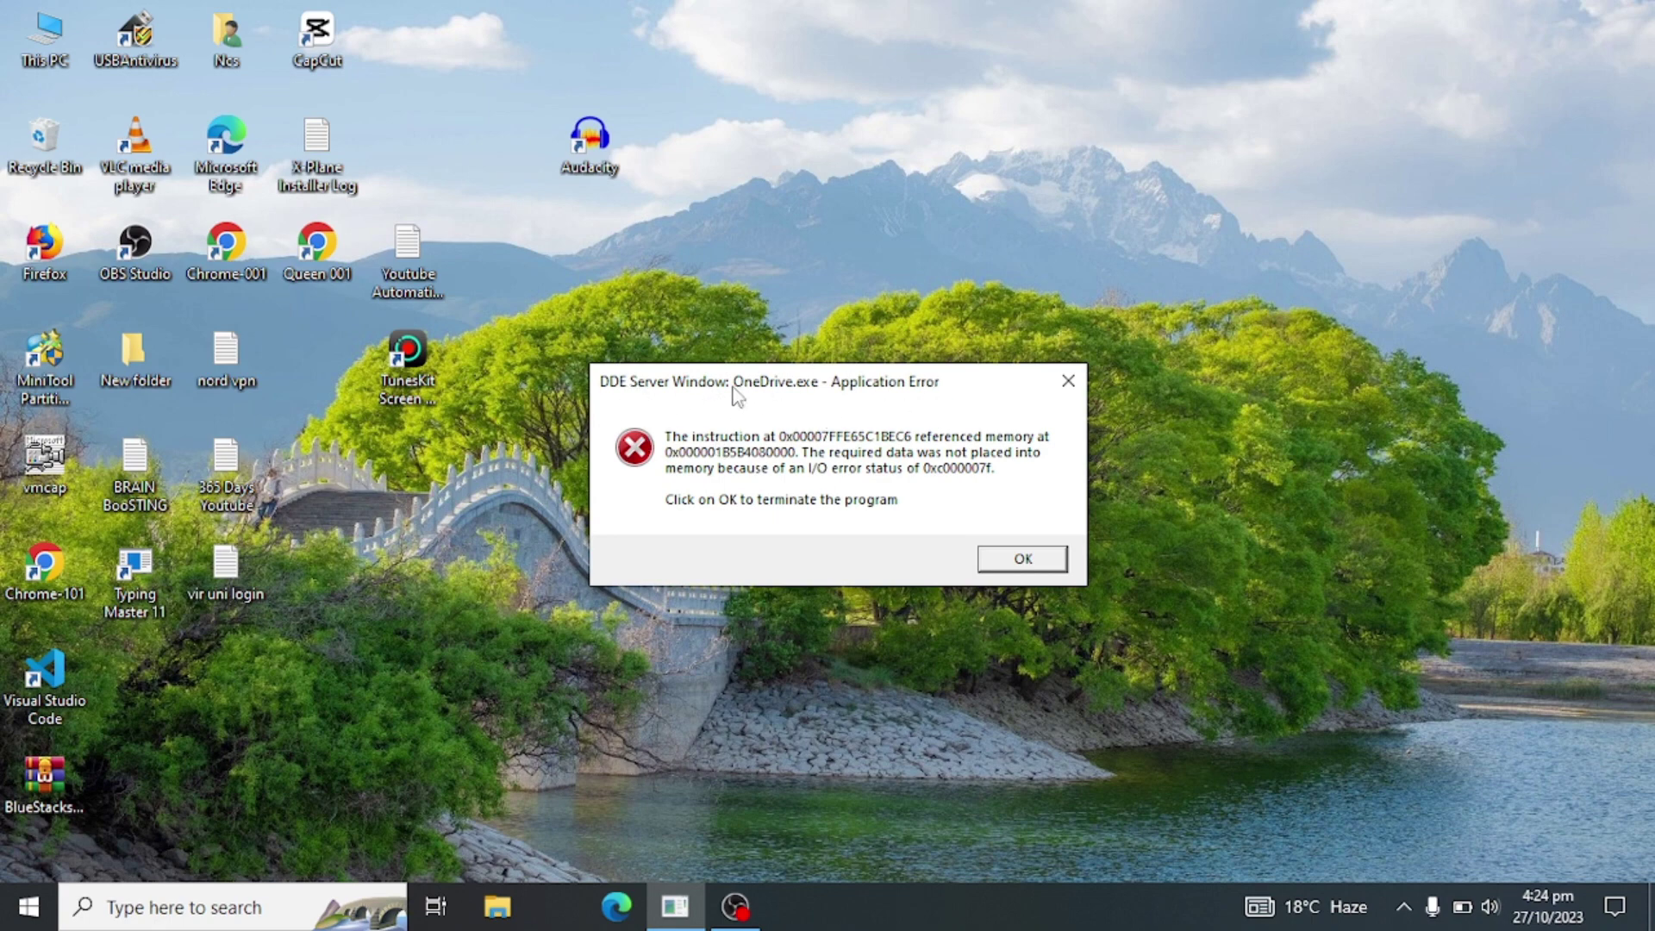
- Move the OneDrive error aside and search Windows for 'task manager', correcting the typo
{"action": "left_click_drag", "start_coordinate": [884, 383], "coordinate": [1009, 259]}
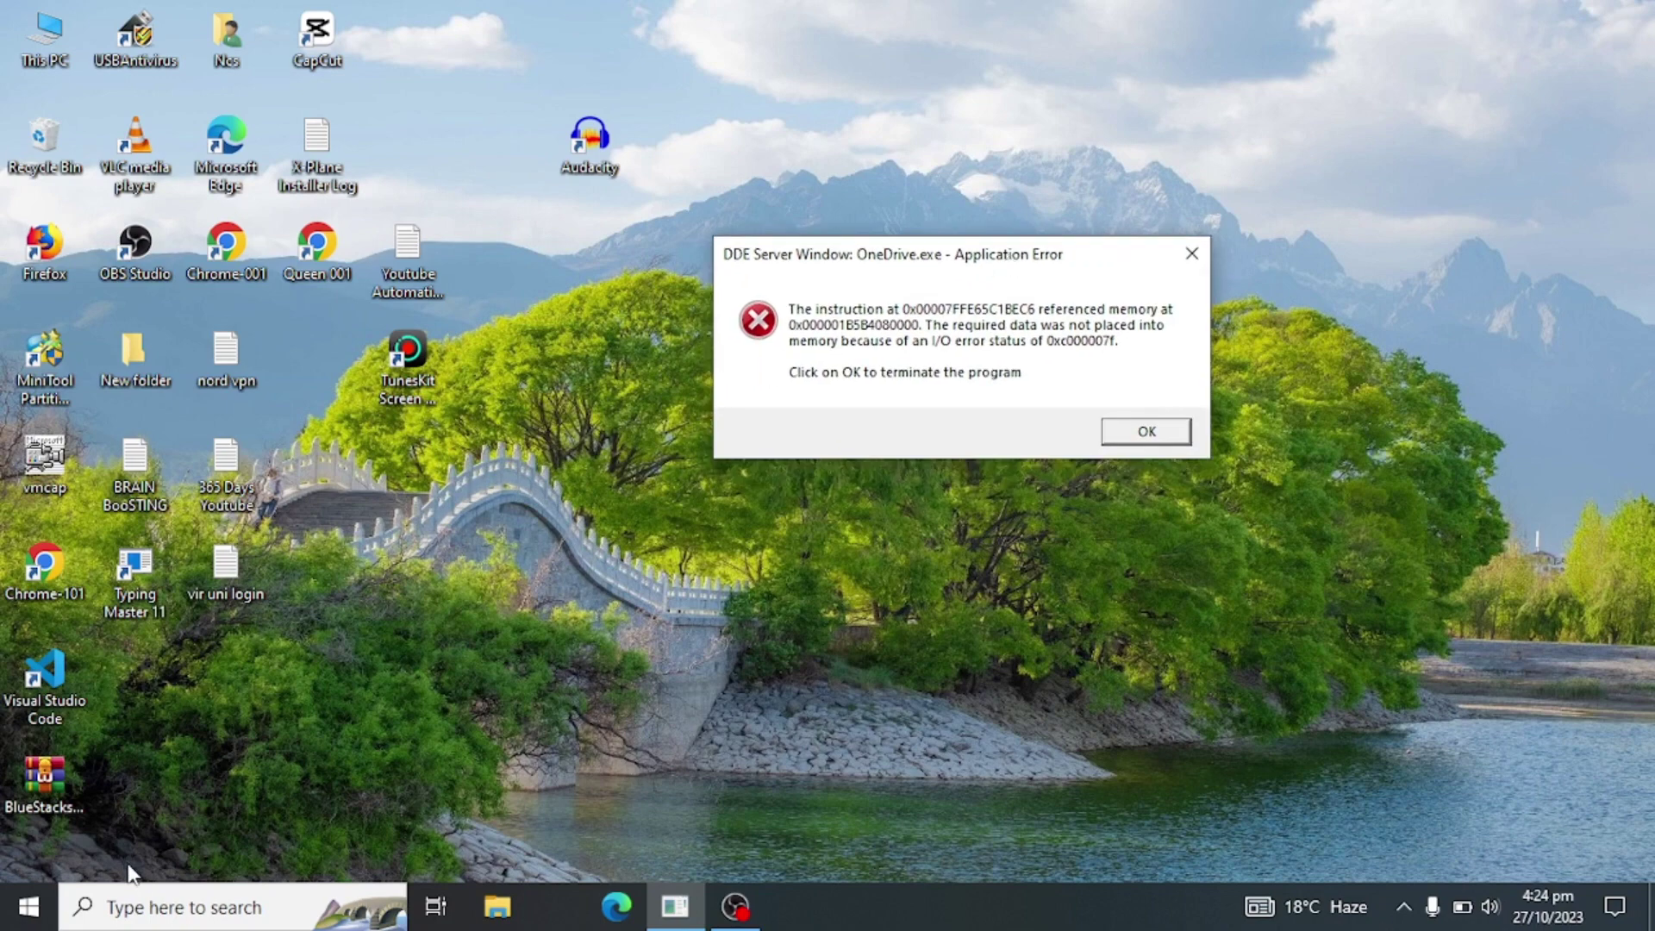
{"action": "left_click", "coordinate": [154, 907]}
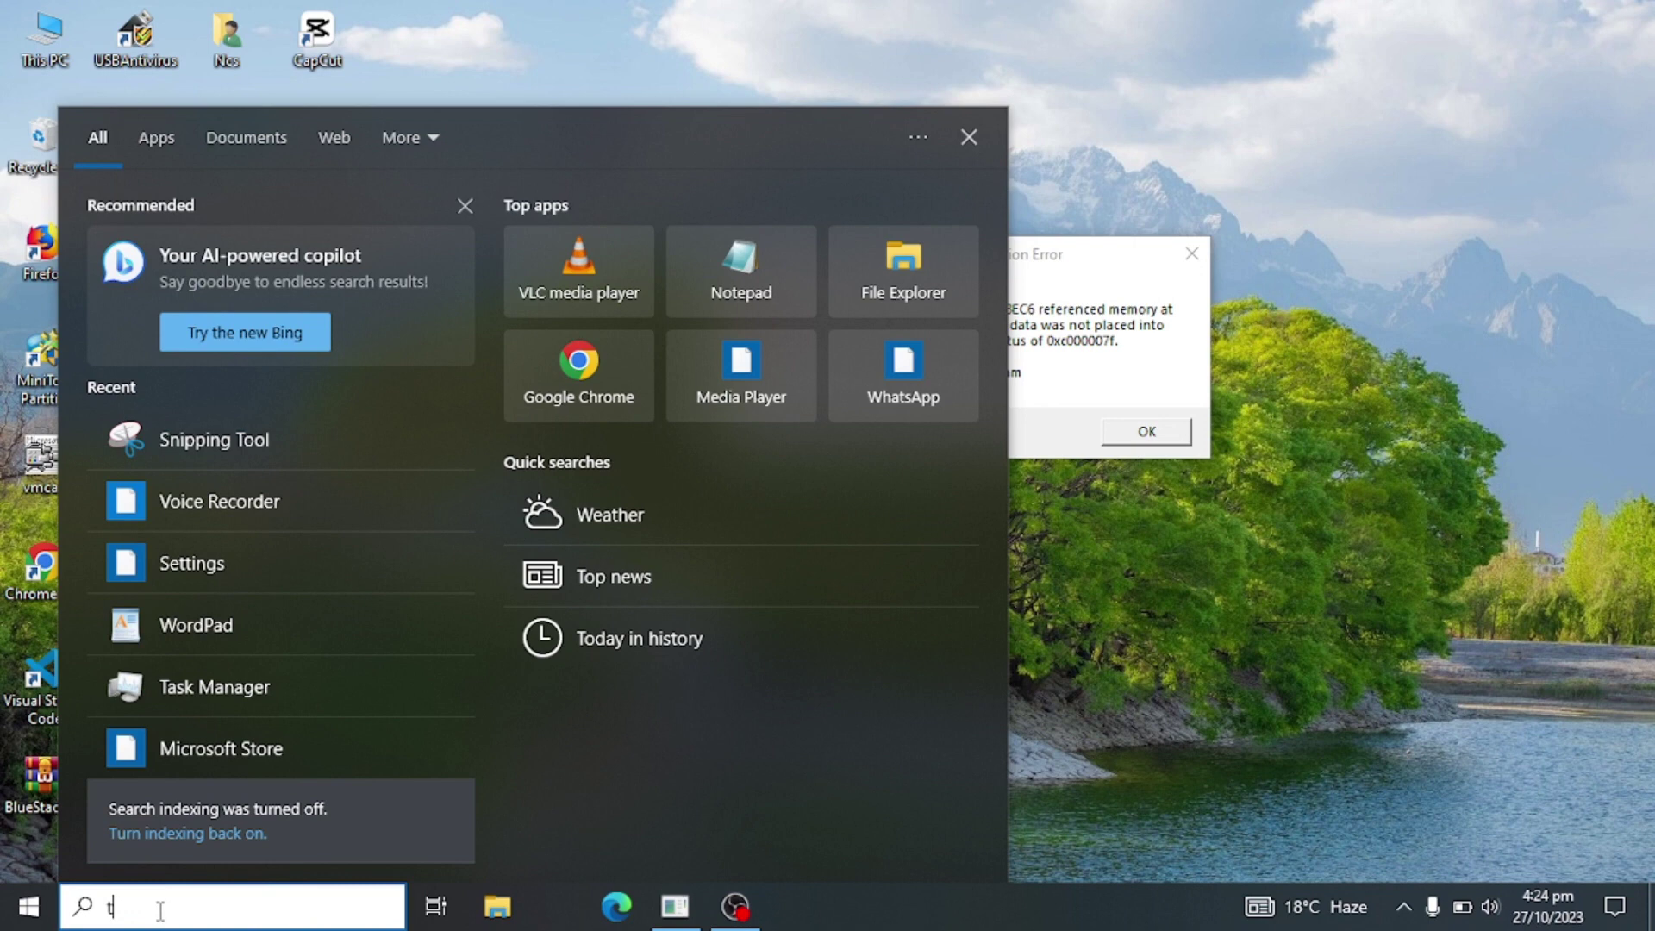
{"action": "type", "text": "taskbr"}
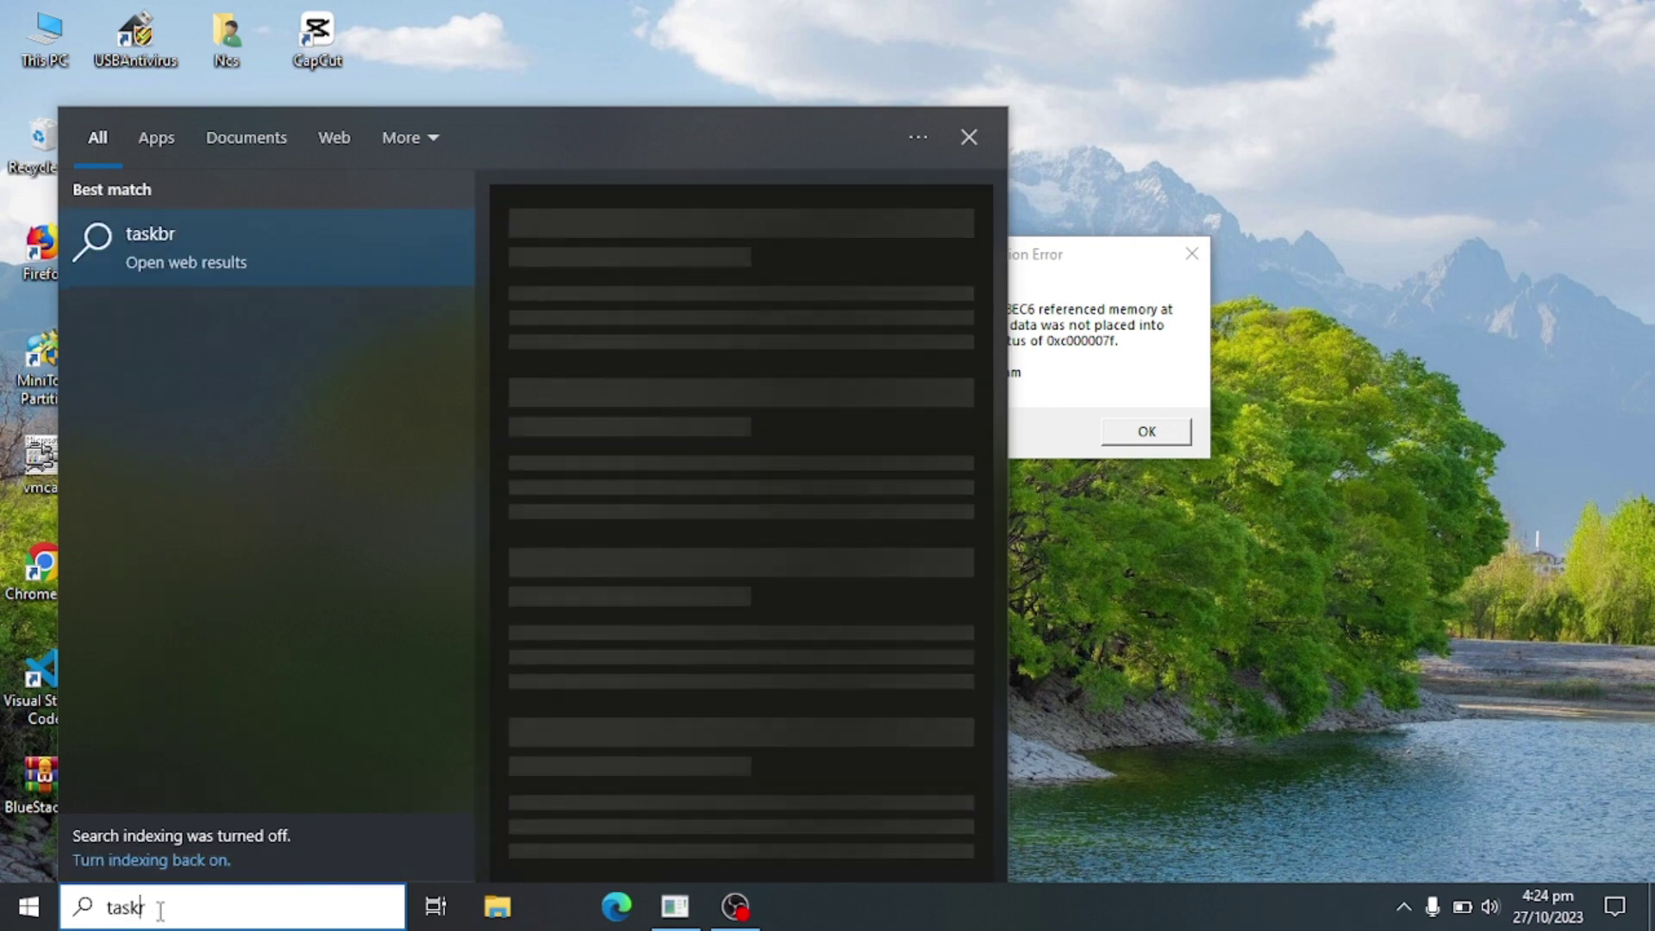
{"action": "key", "text": "BackSpace"}
{"action": "type", "text": "k"}
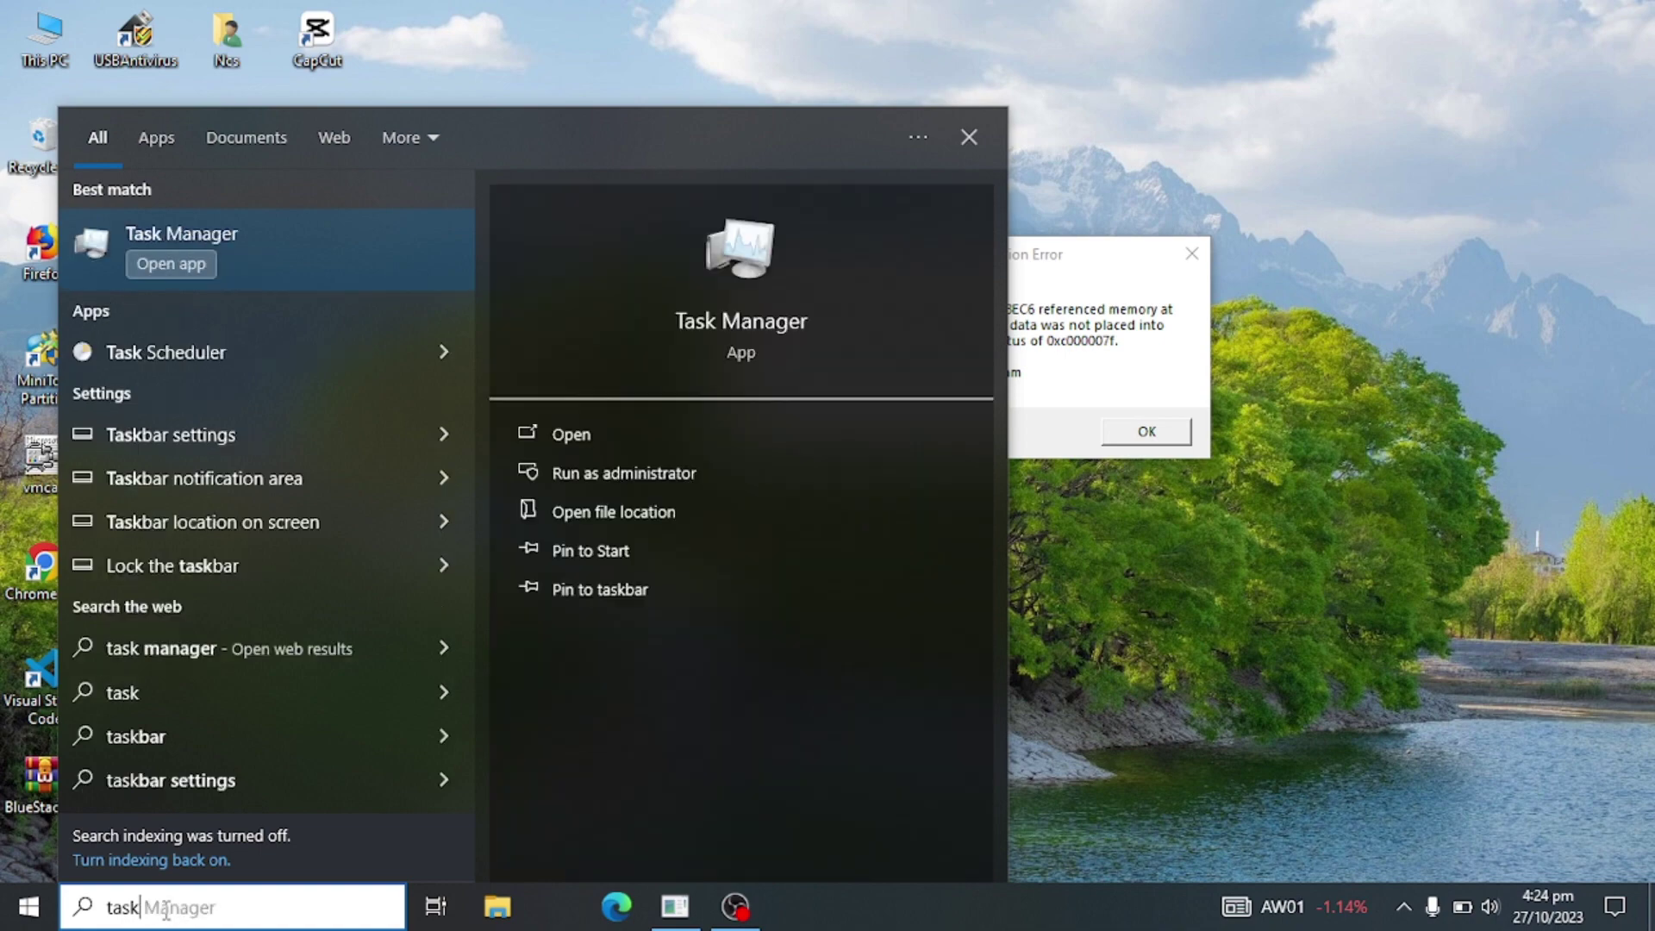
- Launch Task Manager maximized, move the error dialog aside, and switch through App history to Users
{"action": "key", "text": "Return"}
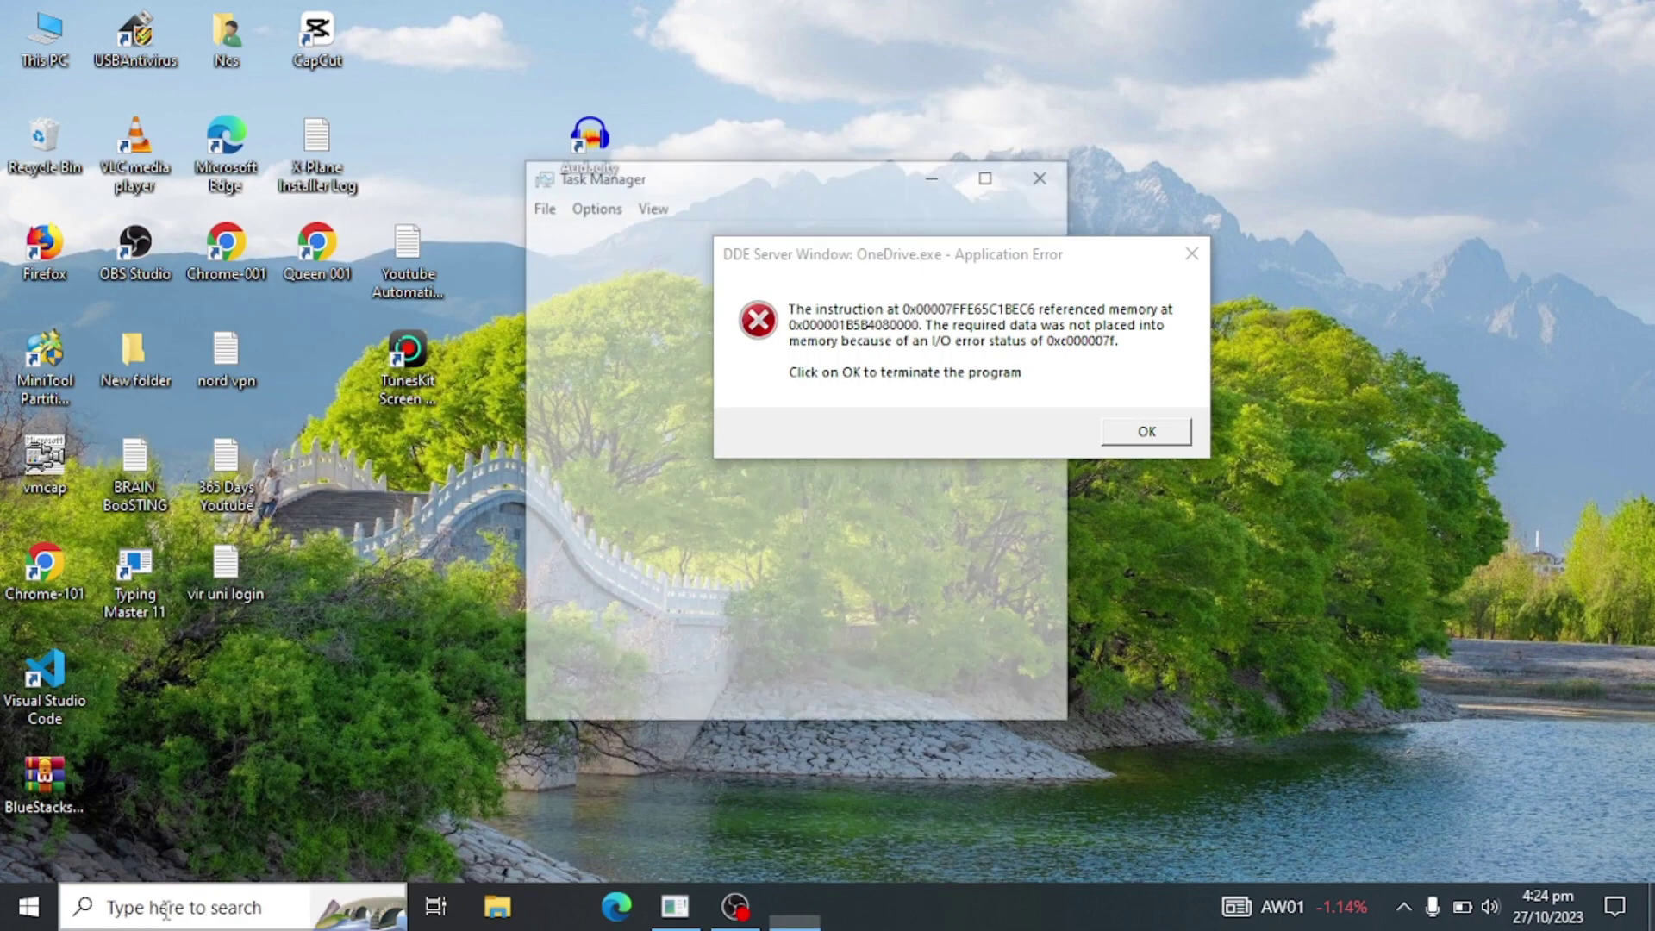
{"action": "mouse_move", "coordinate": [794, 178]}
{"action": "left_mouse_down"}
{"action": "mouse_move", "coordinate": [356, 137]}
{"action": "mouse_move", "coordinate": [365, 114]}
{"action": "left_mouse_up"}
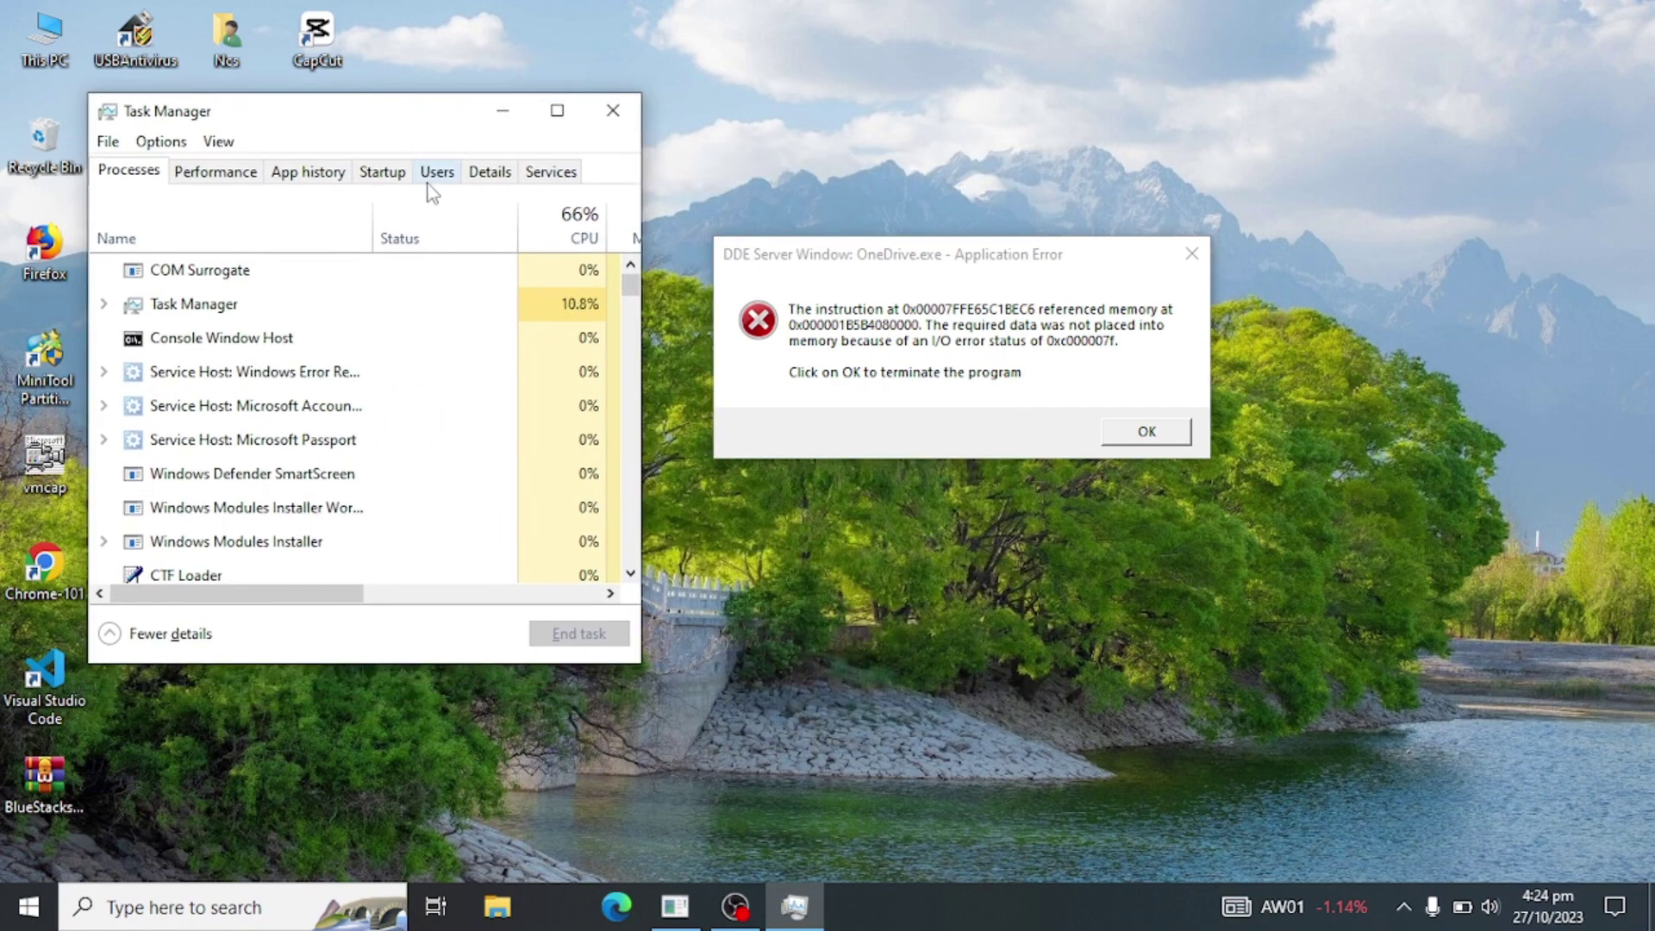
{"action": "left_click", "coordinate": [558, 111]}
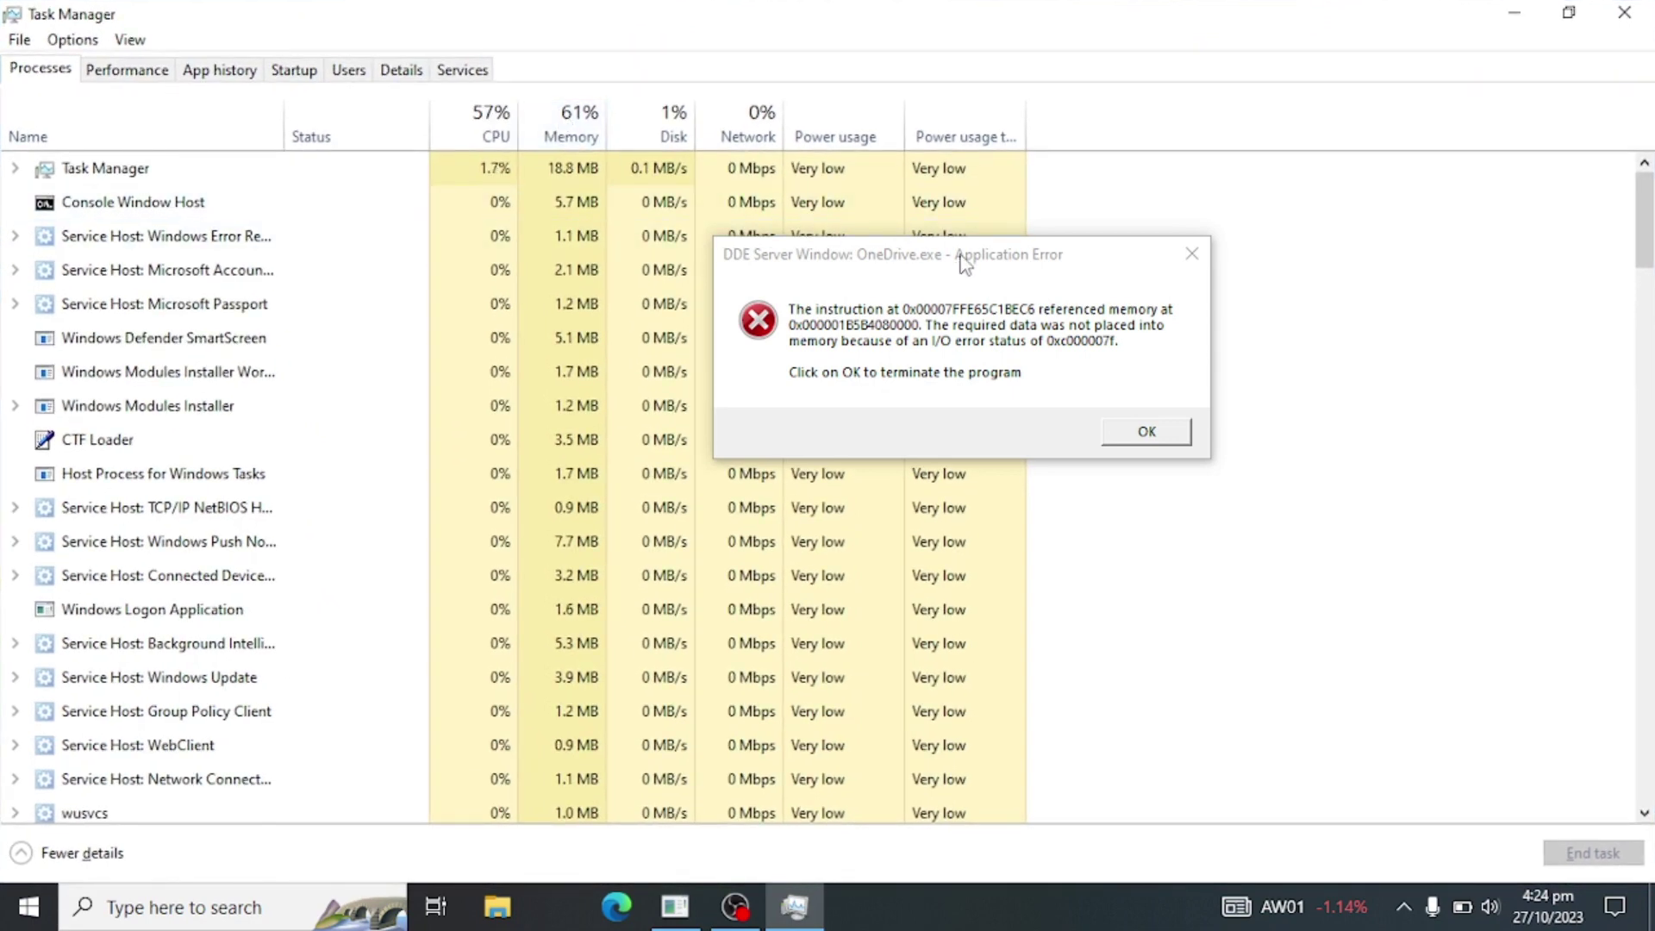
{"action": "left_click_drag", "start_coordinate": [963, 259], "coordinate": [572, 552]}
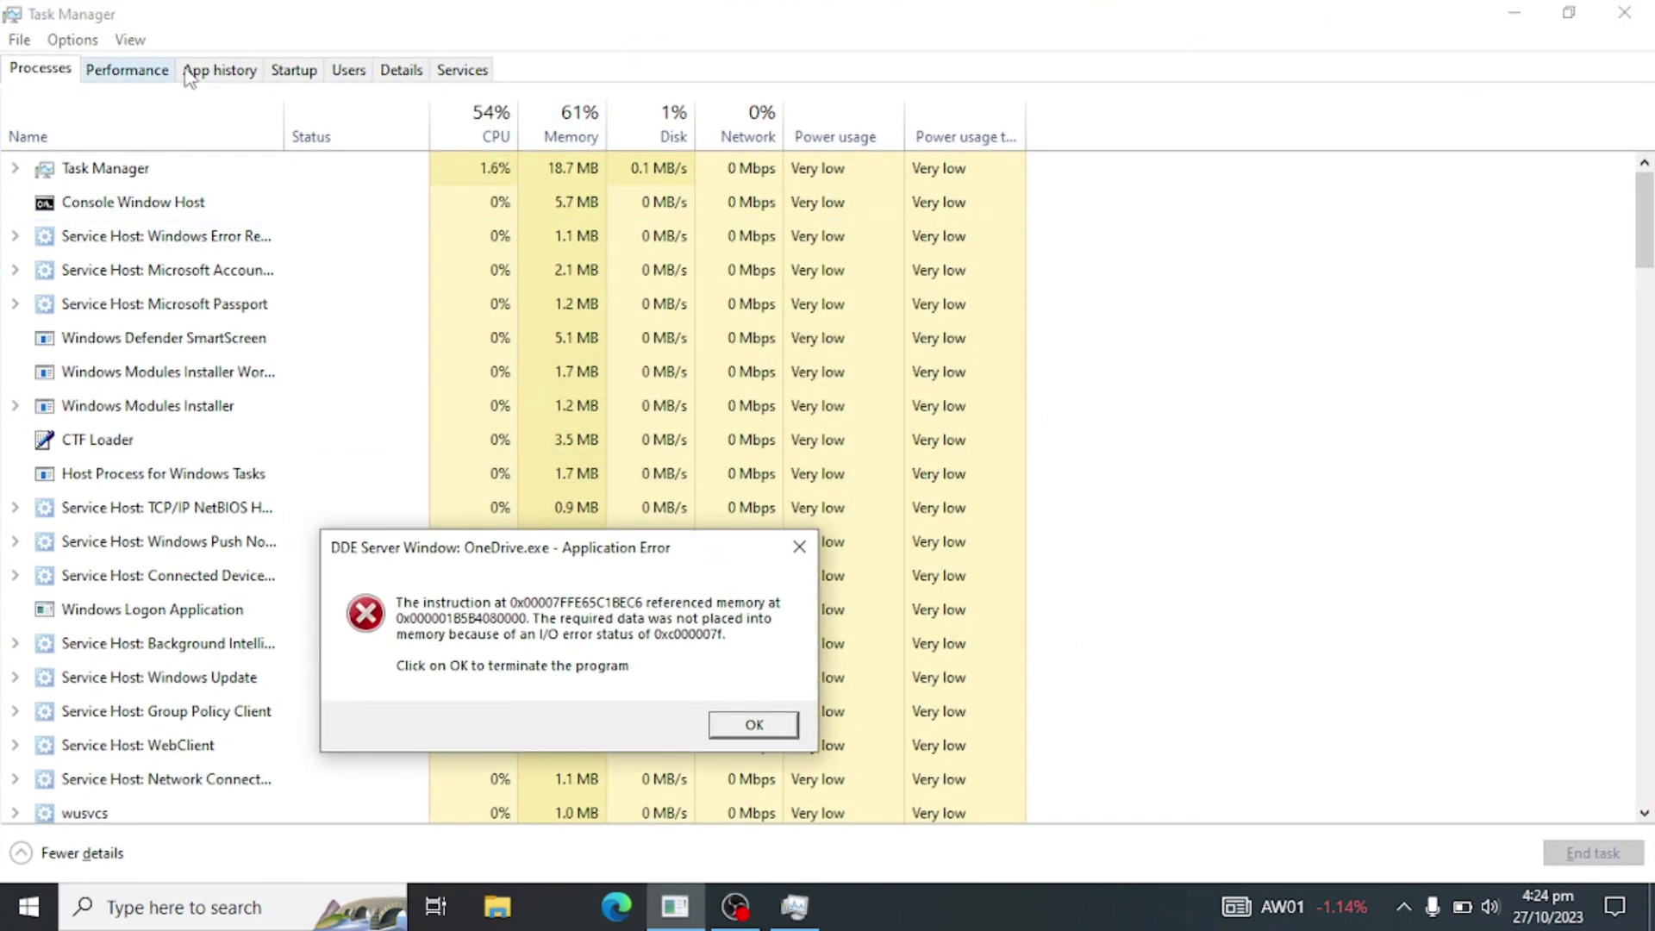
{"action": "left_click", "coordinate": [214, 73]}
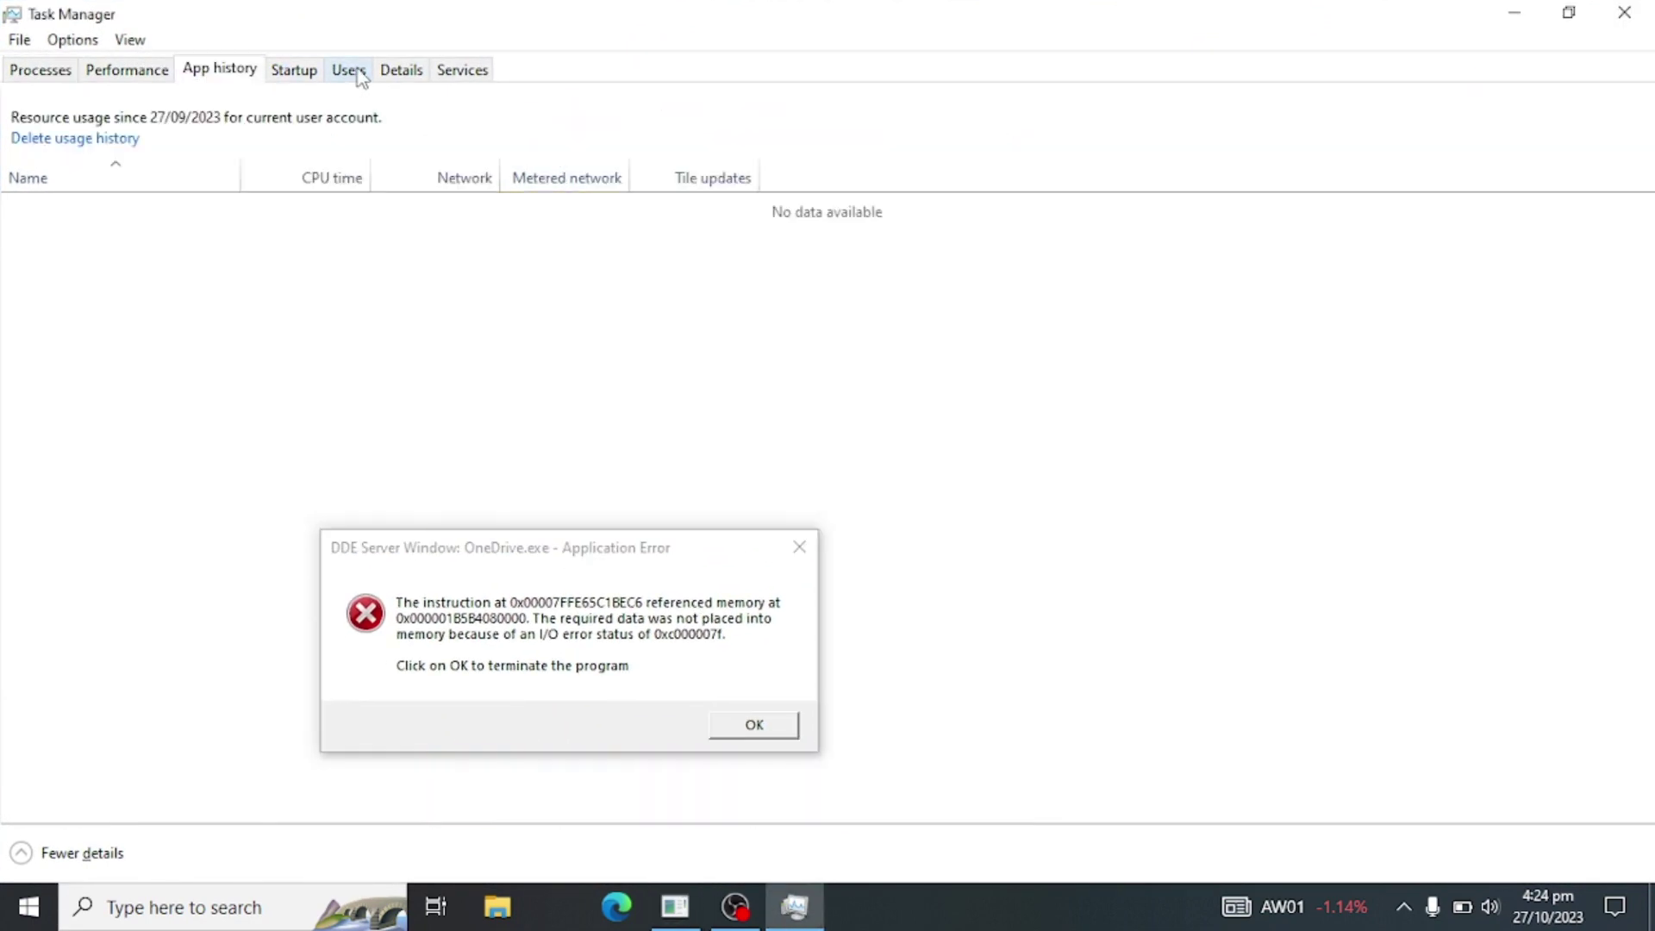
{"action": "left_click", "coordinate": [349, 70]}
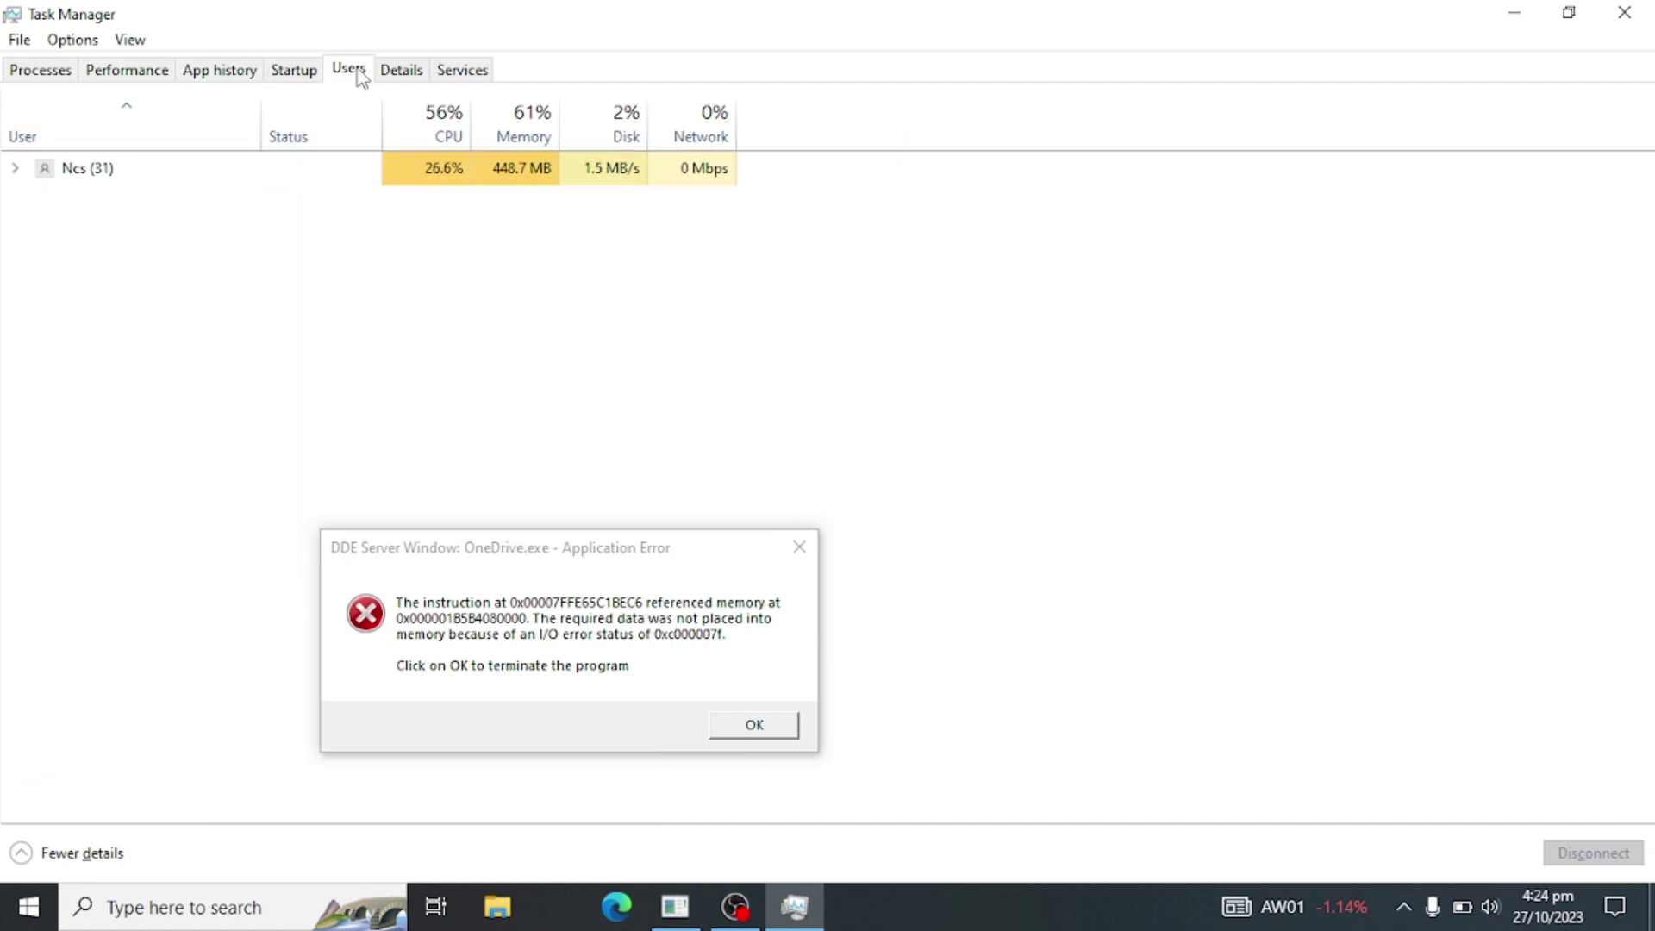
- Disable the Microsoft OneDrive startup entry, OK the OneDrive error, and minimize Task Manager
{"action": "left_click", "coordinate": [309, 80]}
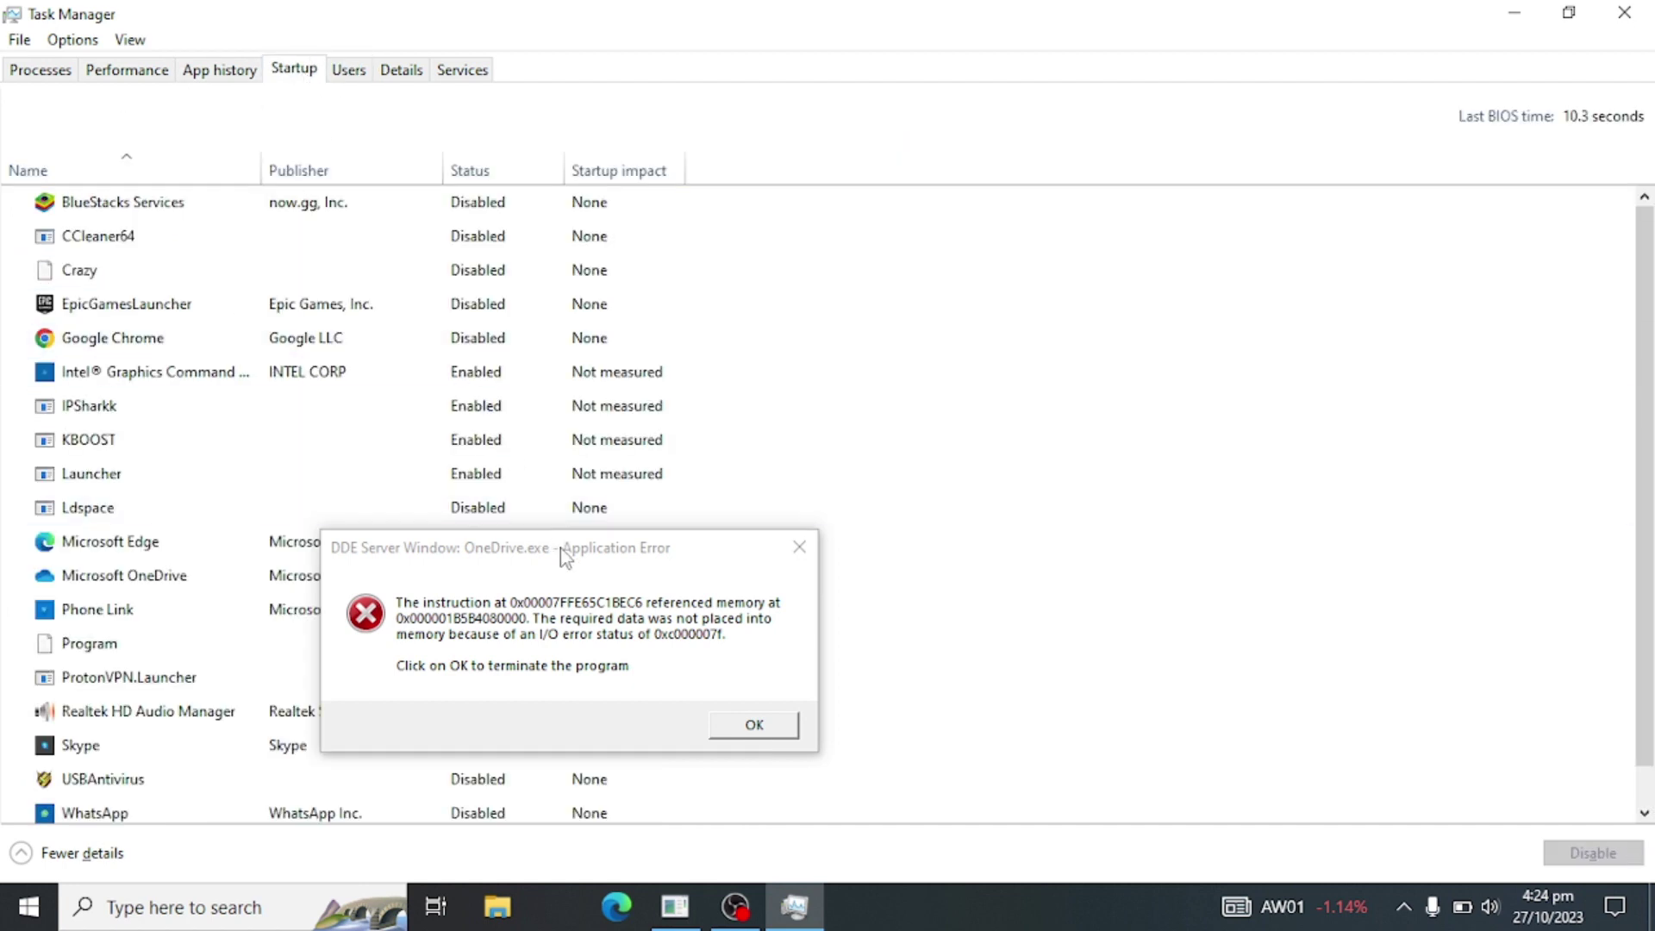
{"action": "left_click_drag", "start_coordinate": [569, 547], "coordinate": [1248, 237]}
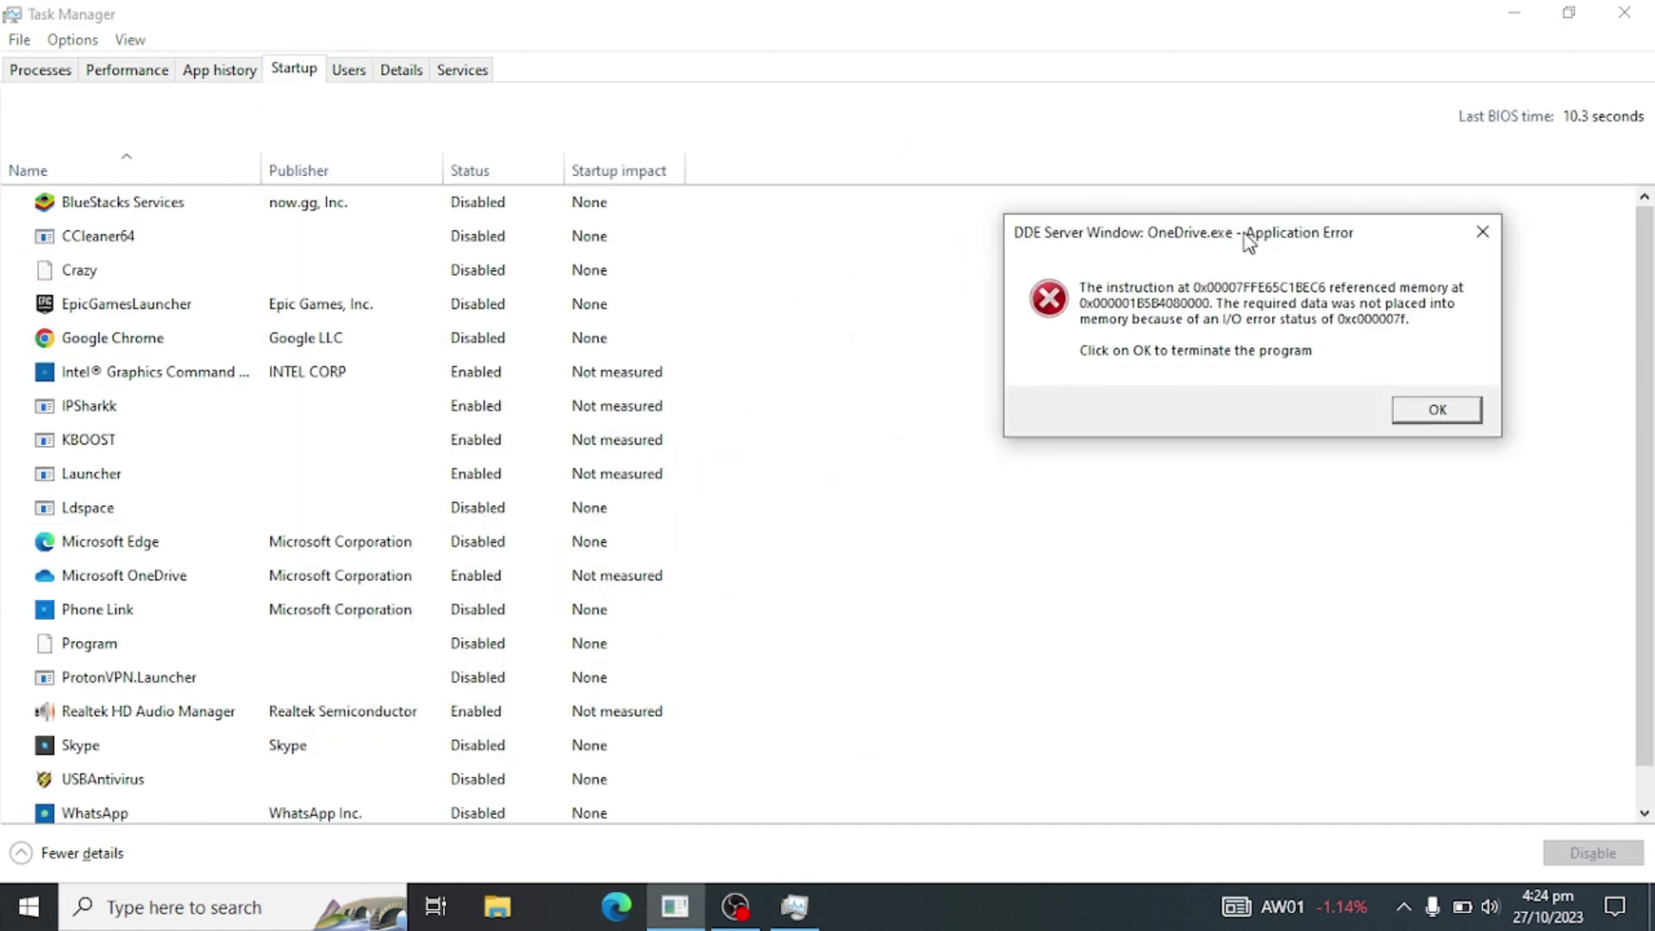
{"action": "left_click", "coordinate": [161, 581]}
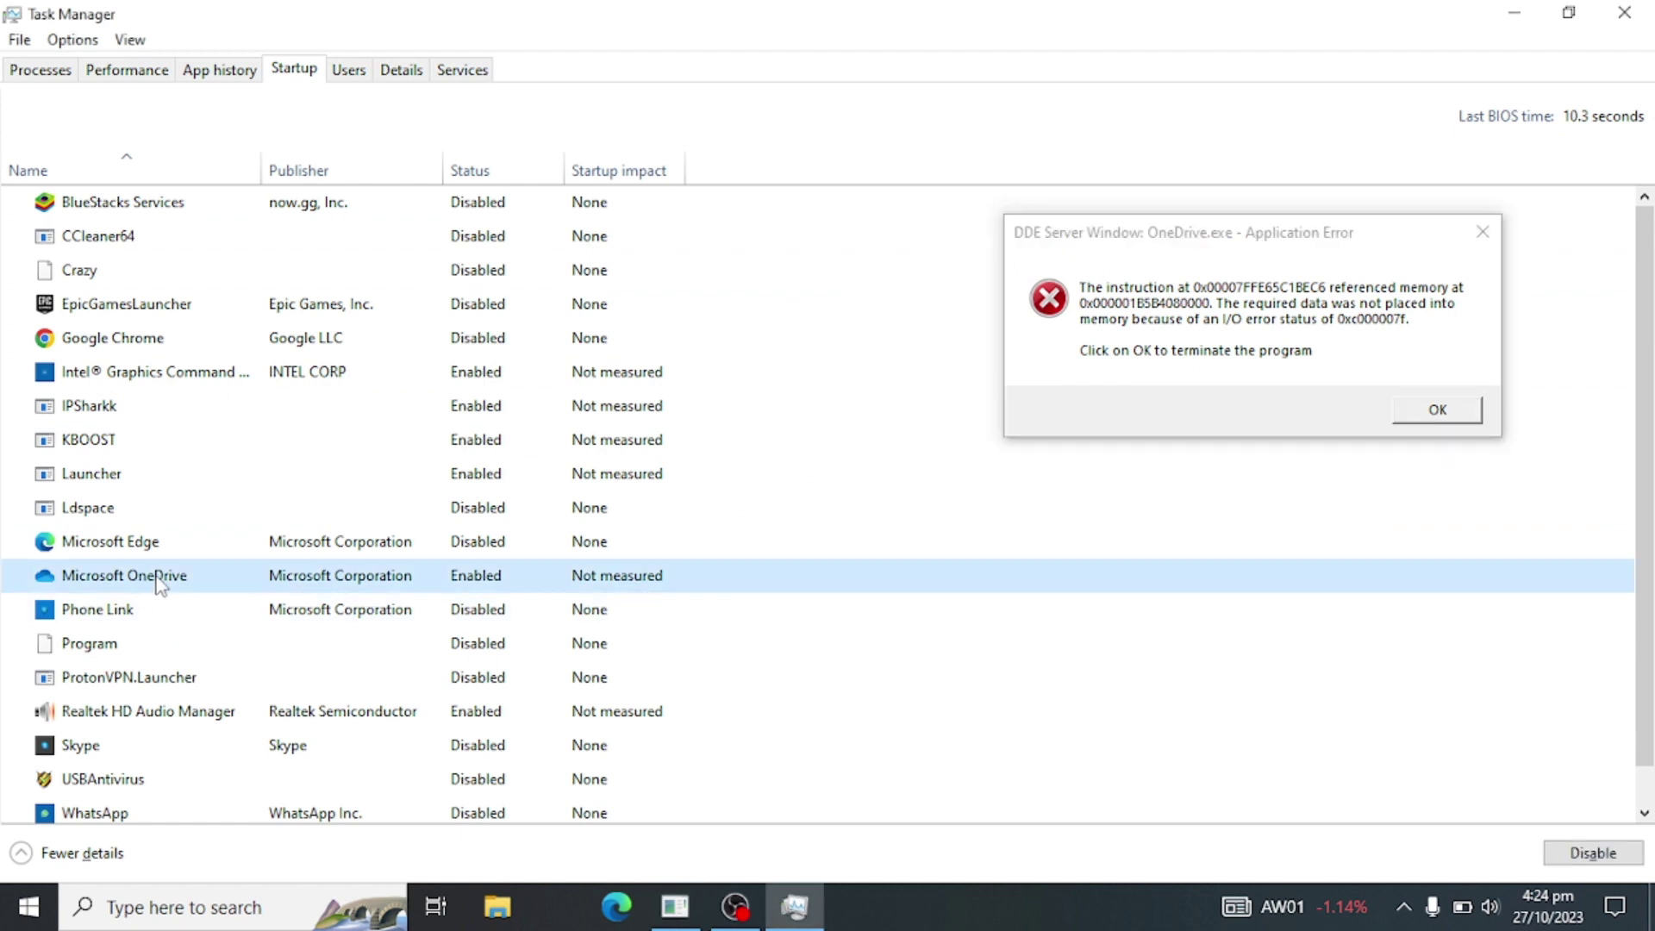
{"action": "right_click", "coordinate": [161, 584]}
{"action": "left_click", "coordinate": [219, 591]}
{"action": "left_click", "coordinate": [1438, 409]}
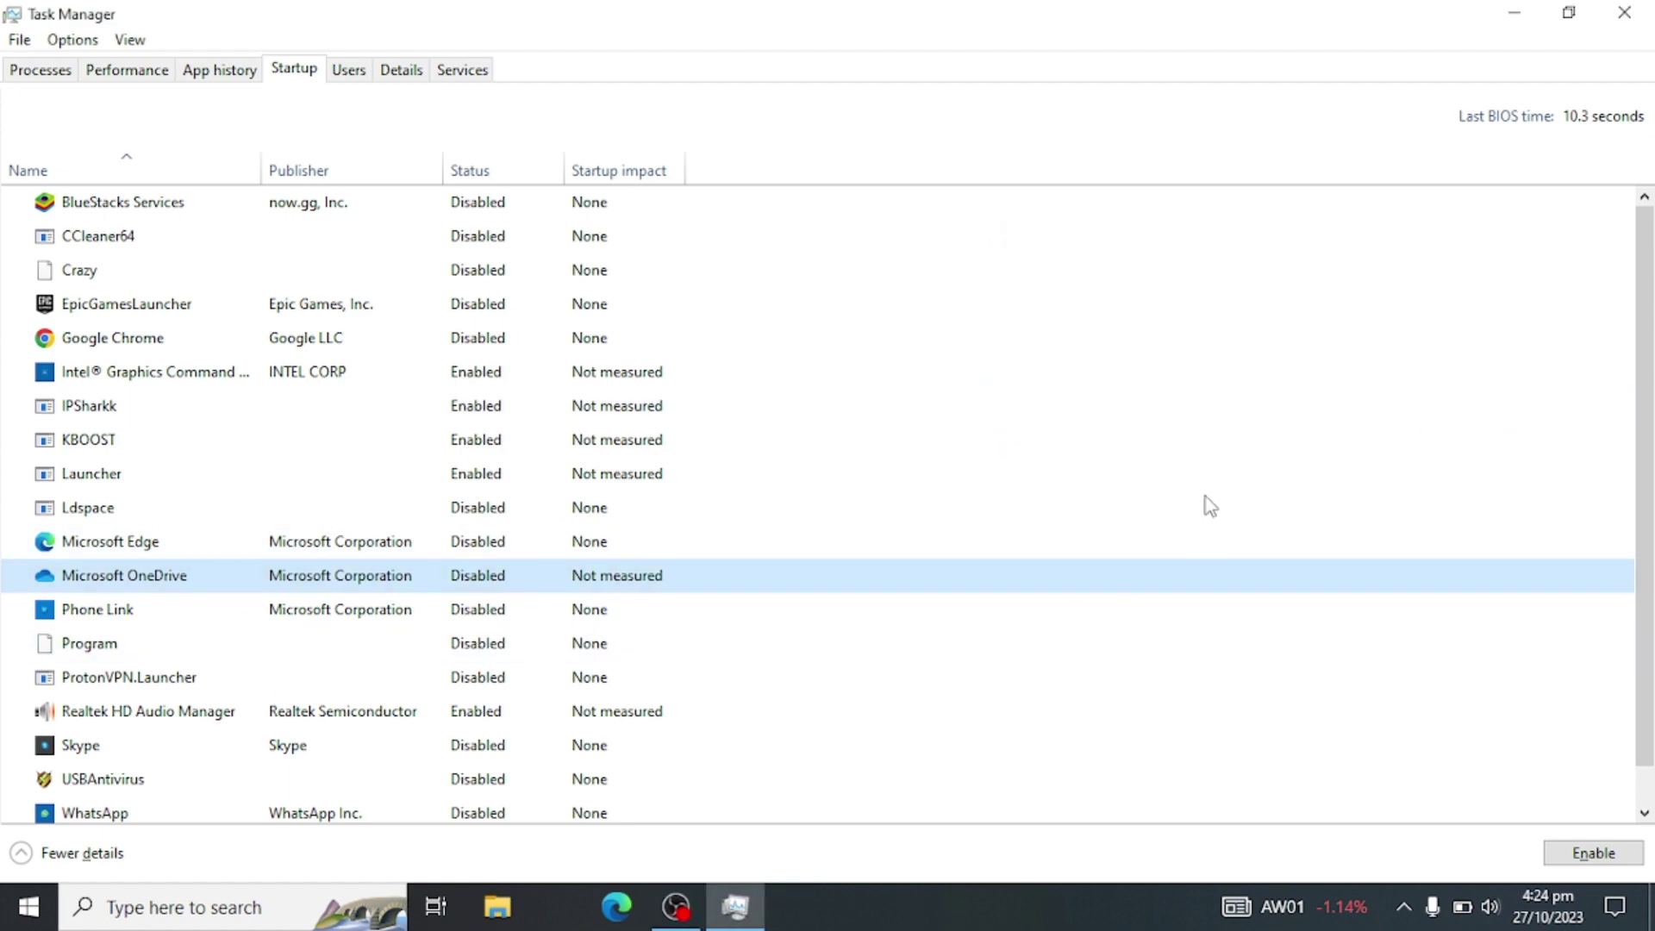
{"action": "left_click", "coordinate": [1515, 13]}
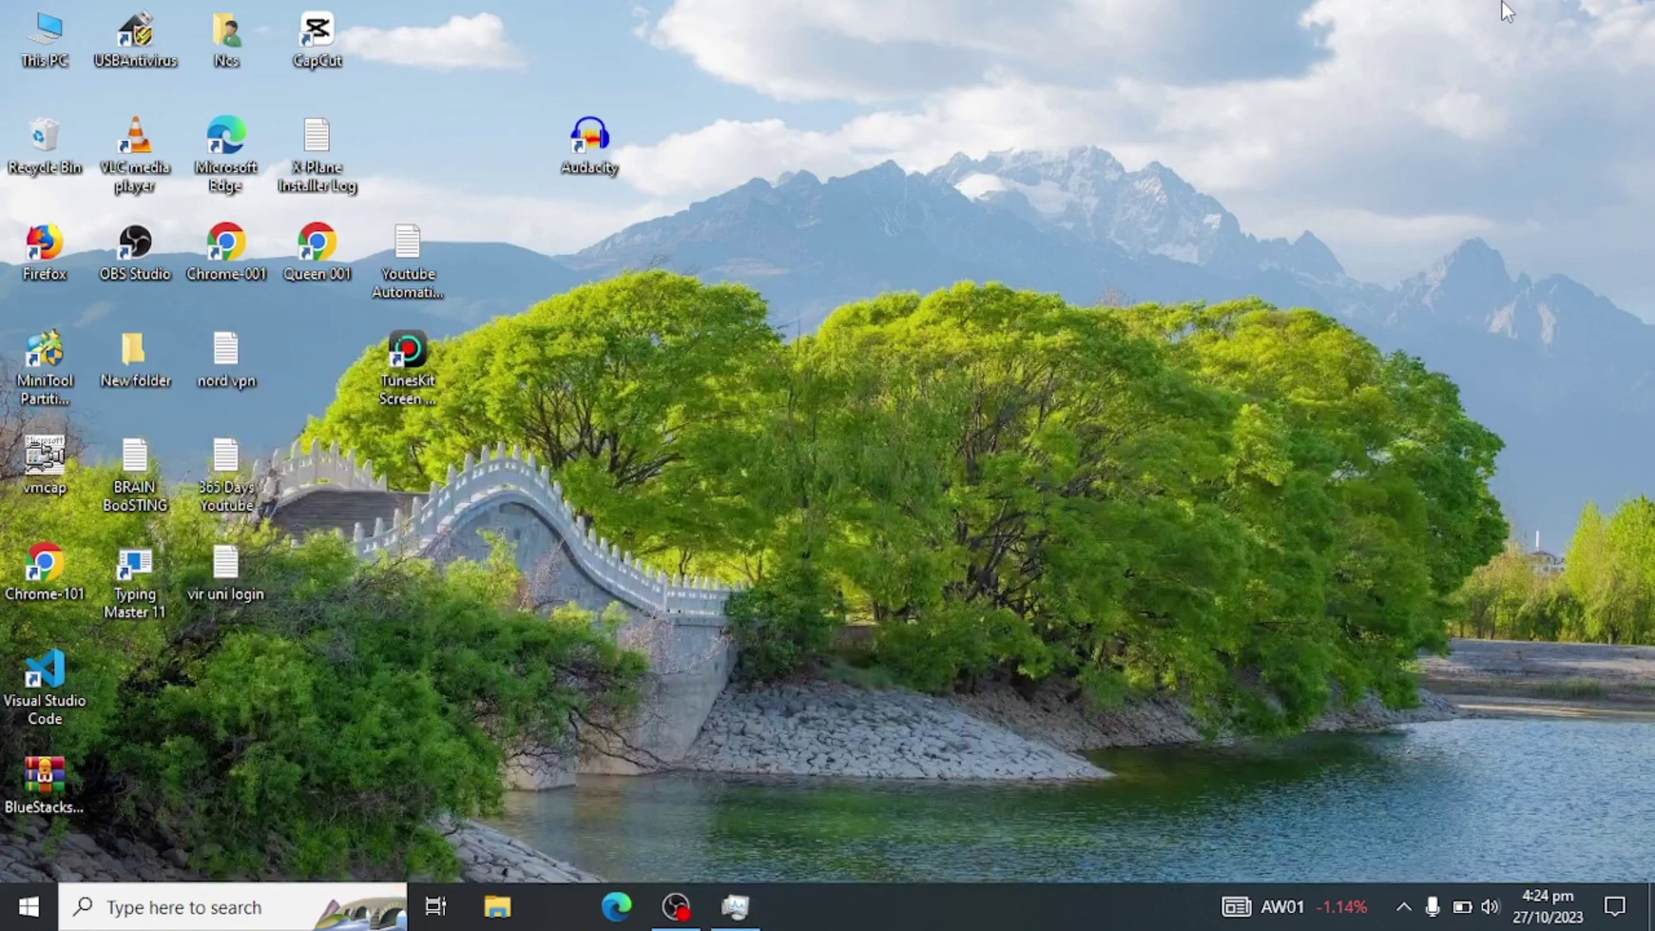